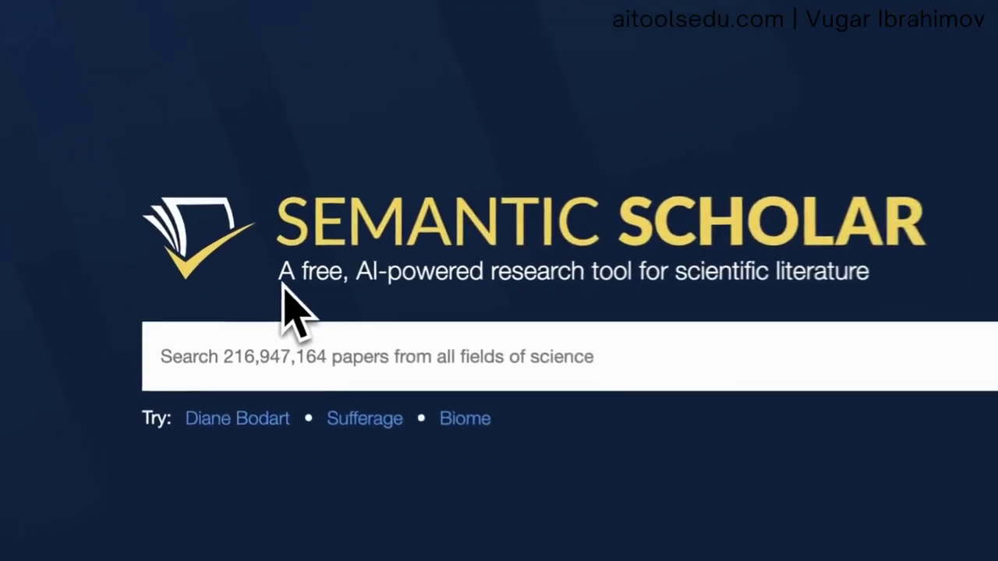
Search for 'climate change human mobility' to get about 108,000 results sorted by relevance.
drag(287, 276, 905, 273)
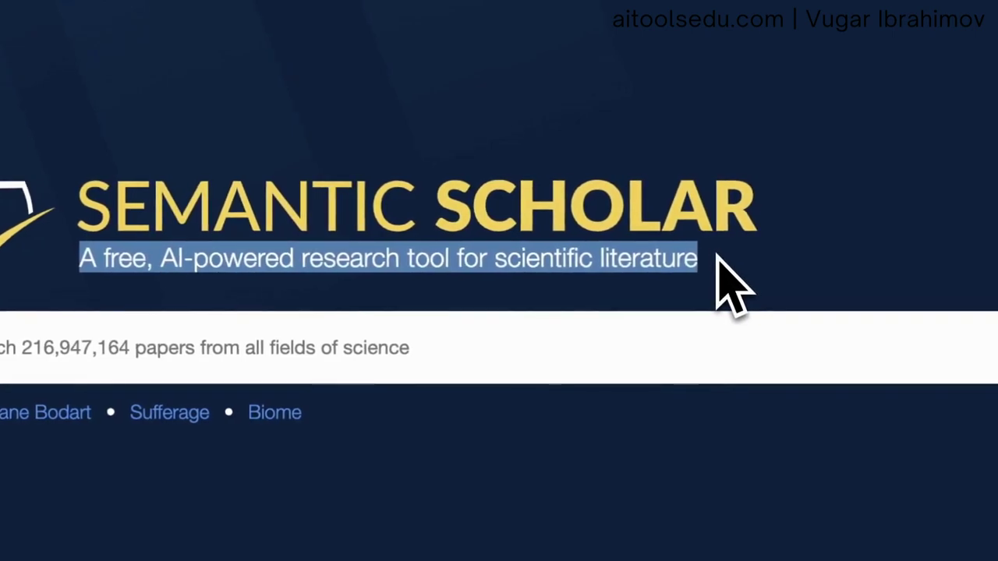
click(718, 259)
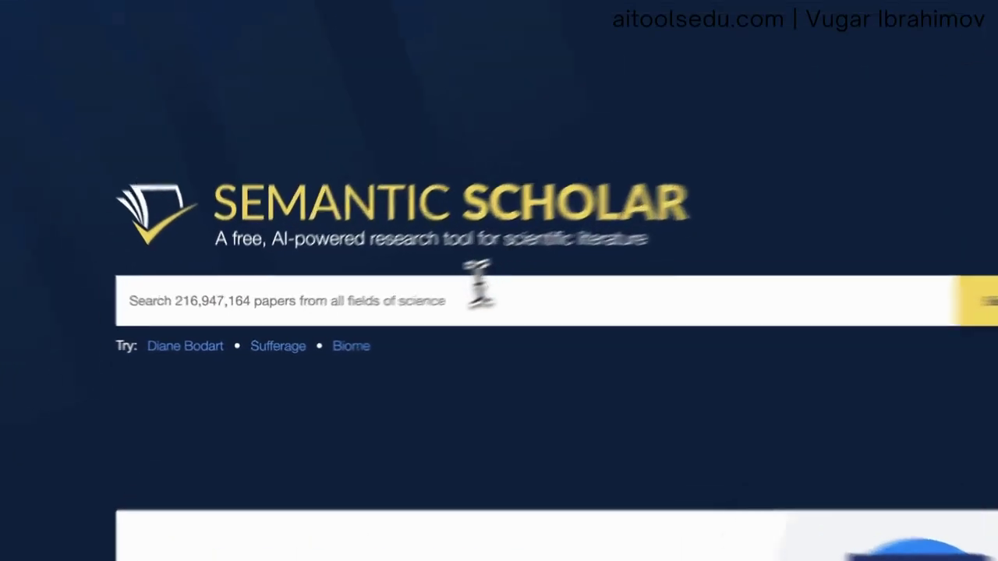
click(341, 321)
click(447, 306)
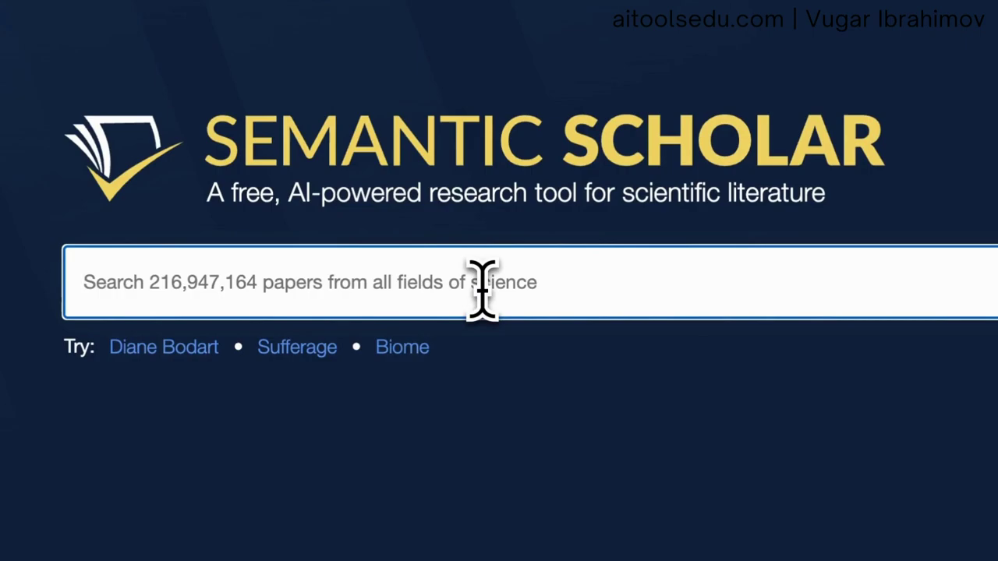
text(climate change hu)
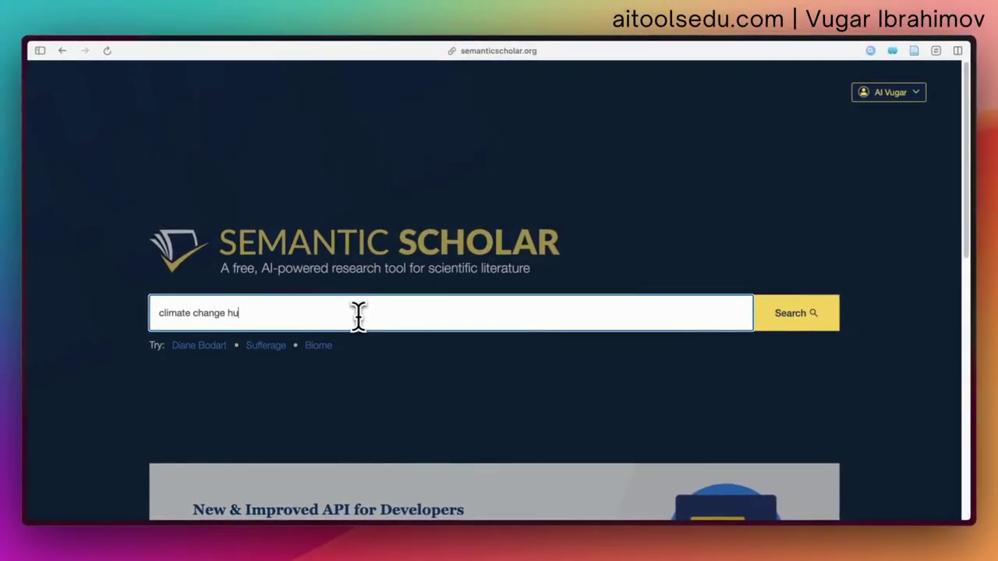
text(man mobility)
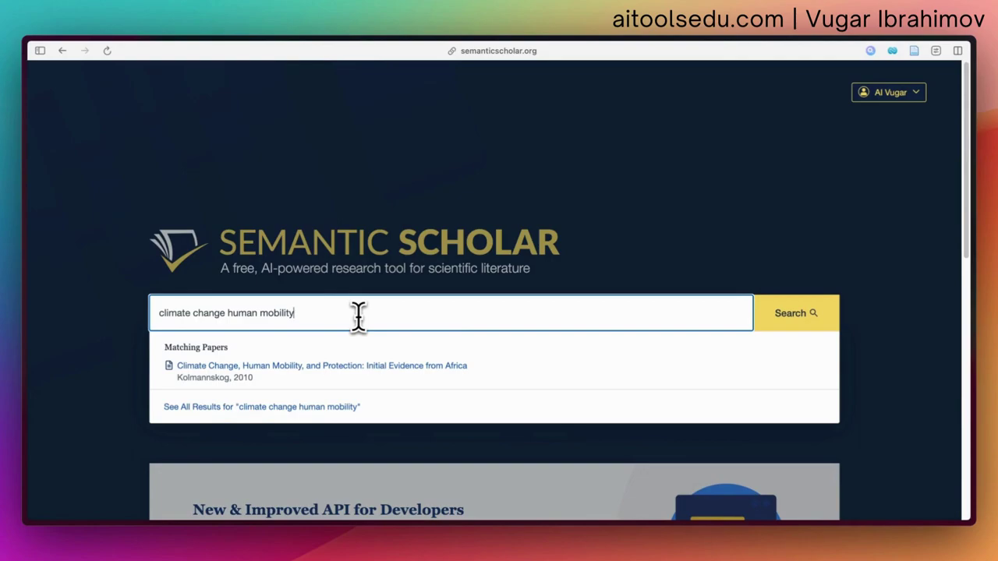
key(Return)
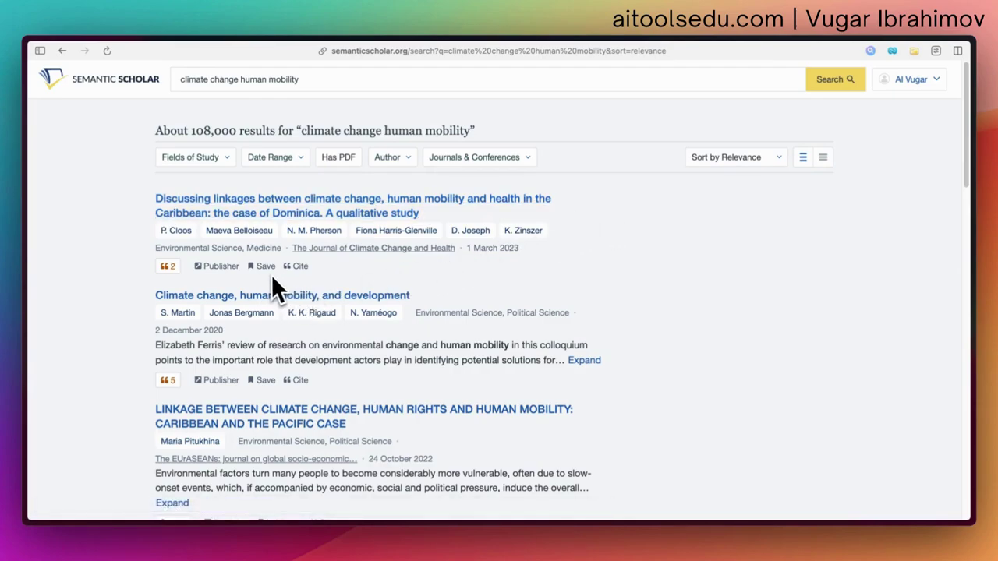
scroll(266, 227, down, 1)
scroll(267, 228, up, 1)
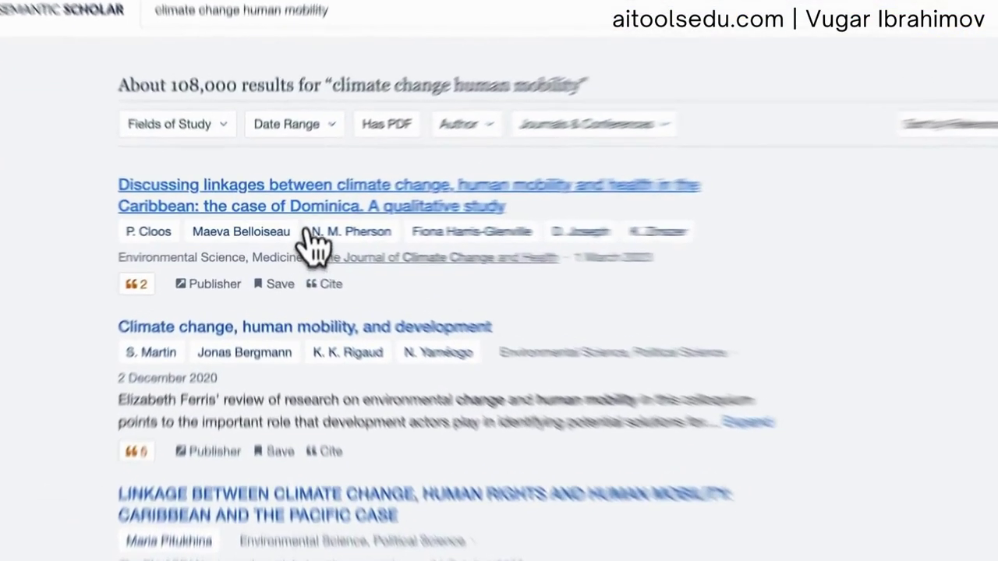
click(273, 234)
scroll(686, 382, down, 5)
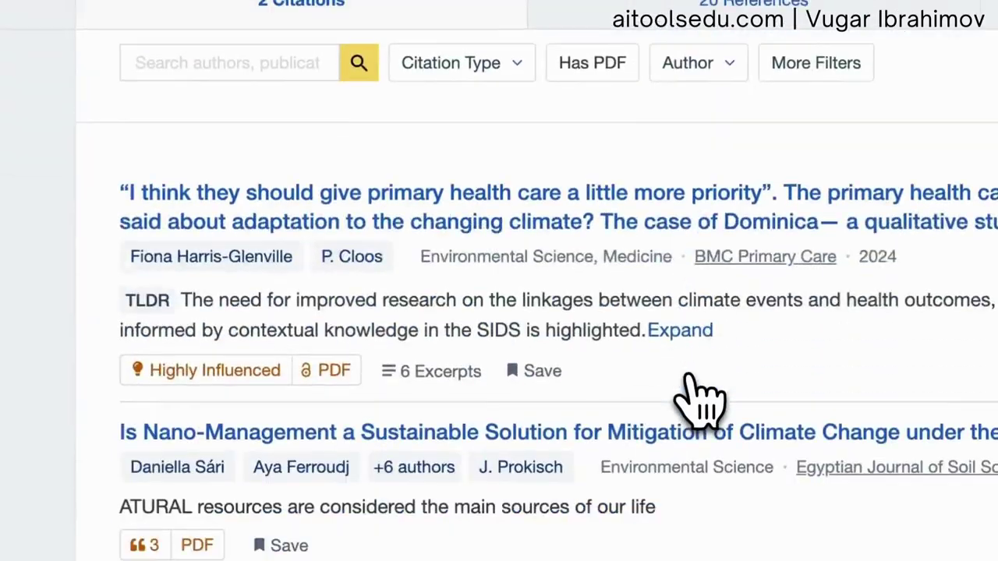
scroll(687, 382, up, 5)
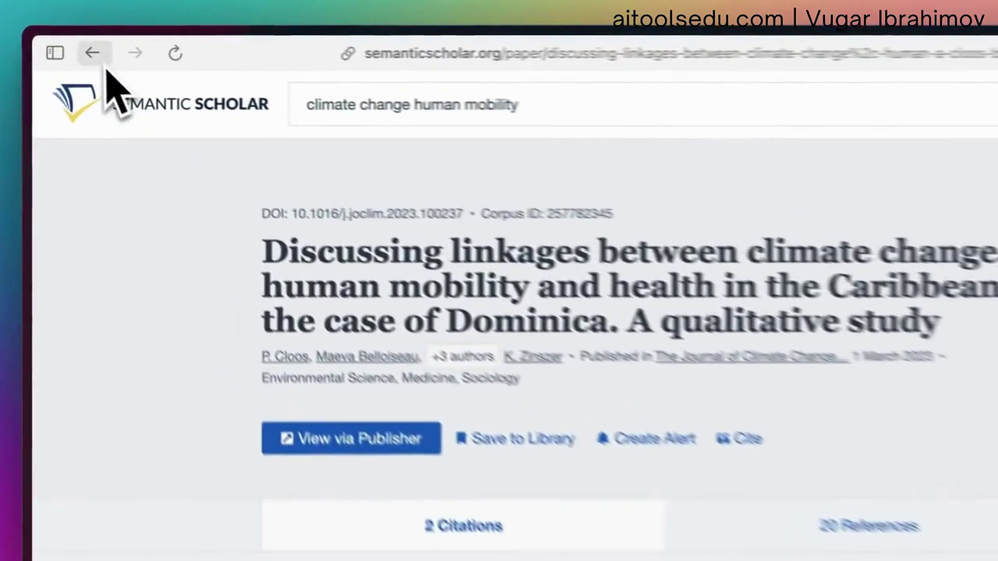
click(62, 50)
scroll(557, 316, down, 3)
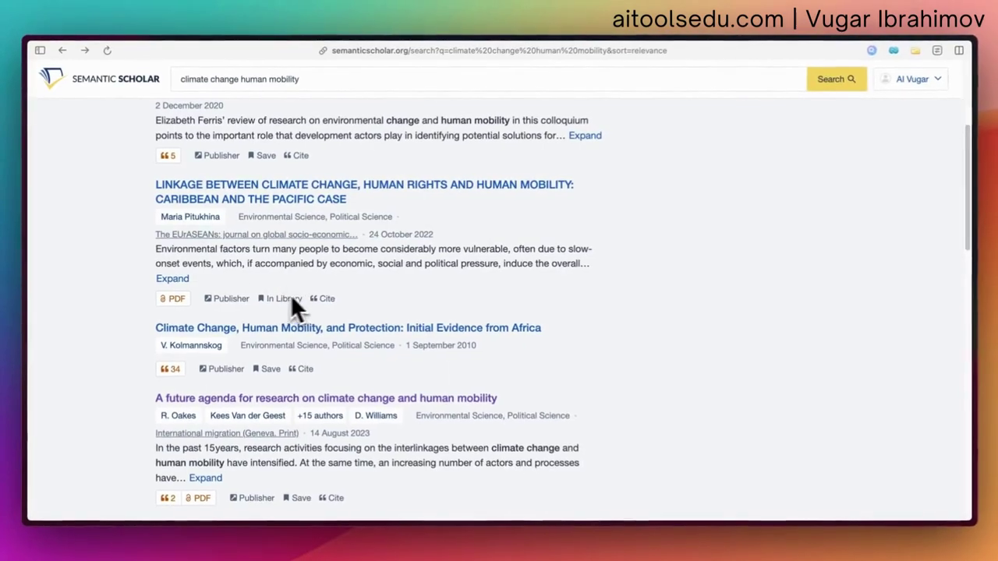
Save the 'Initial Evidence from Africa' paper into the library's 'test' folder.
scroll(309, 290, down, 1)
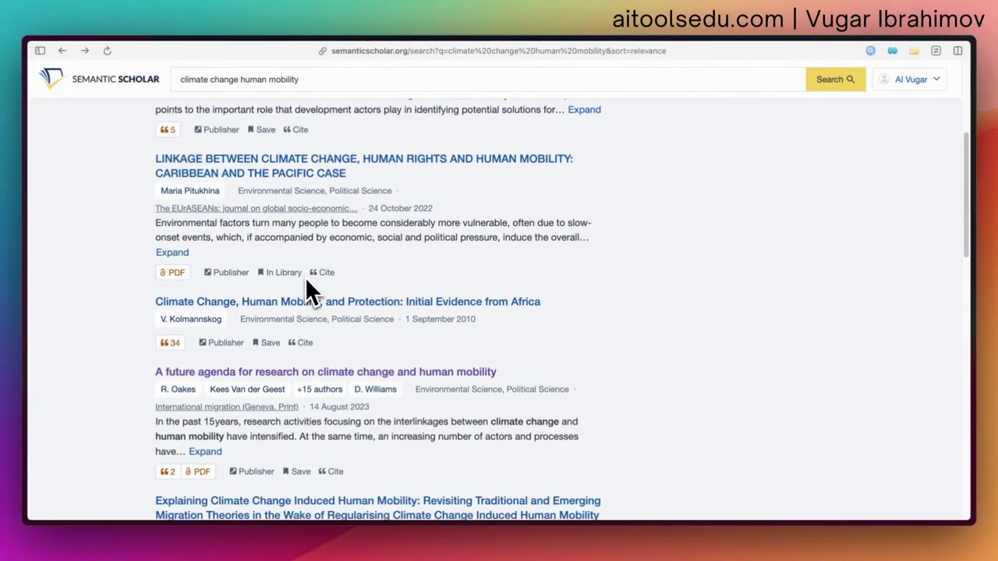
scroll(277, 226, down, 3)
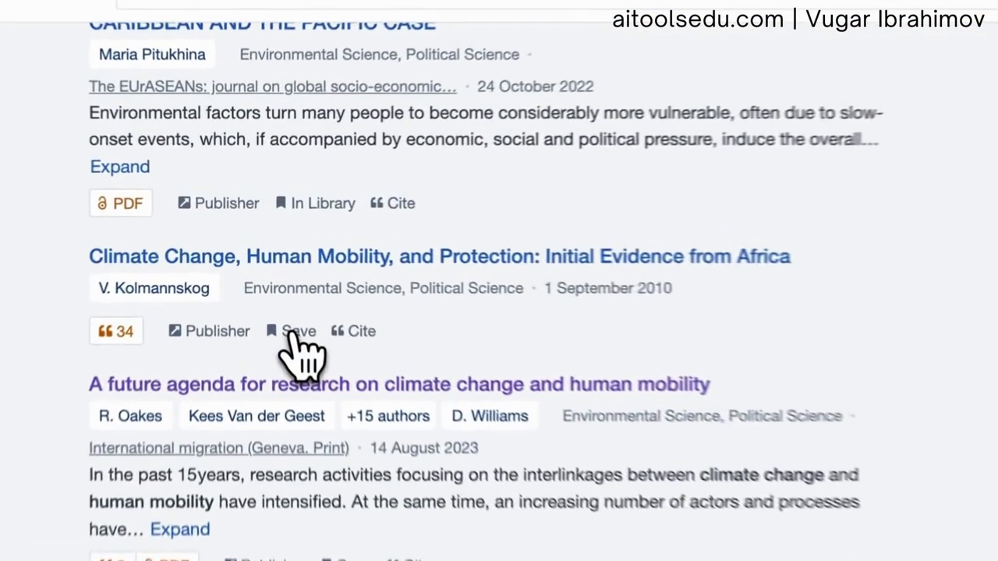
click(296, 331)
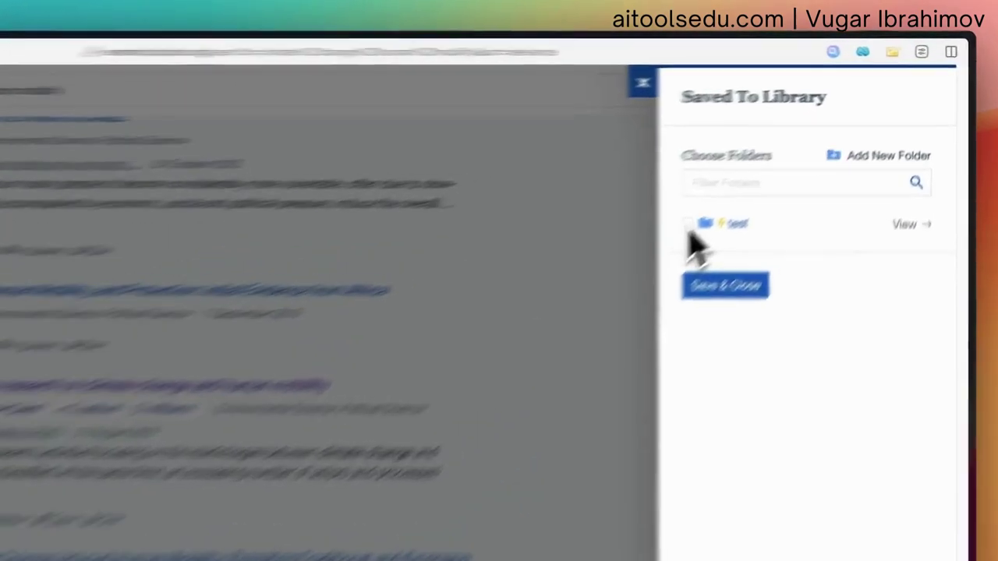
click(764, 179)
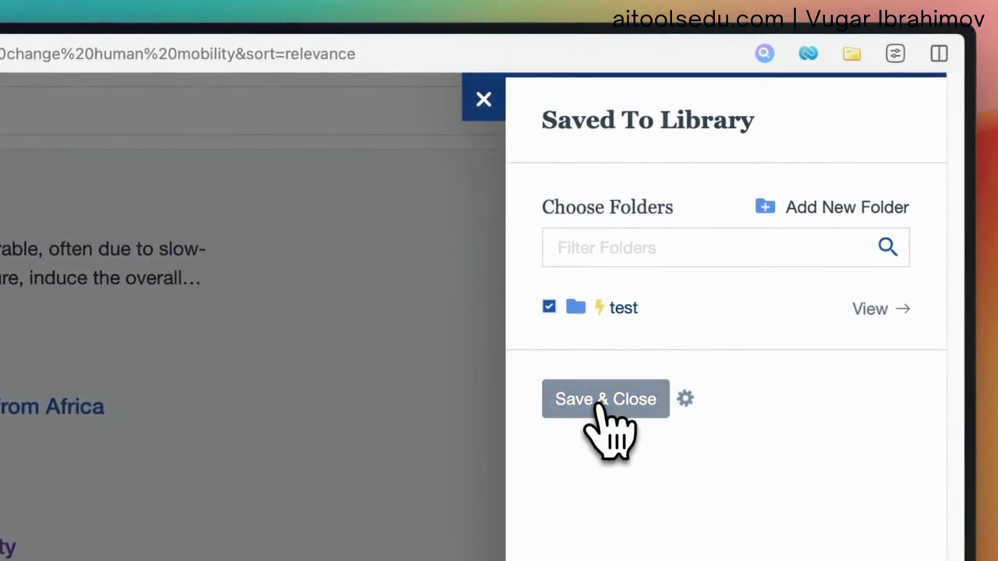
click(605, 403)
Open the library's 'test' folder and bring up the Africa paper's citation.
click(828, 112)
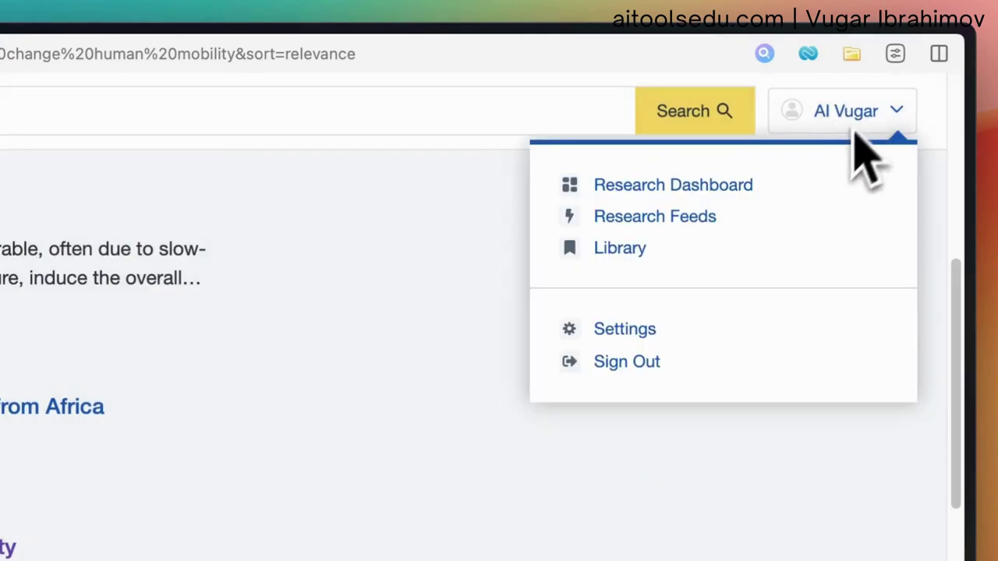
click(671, 248)
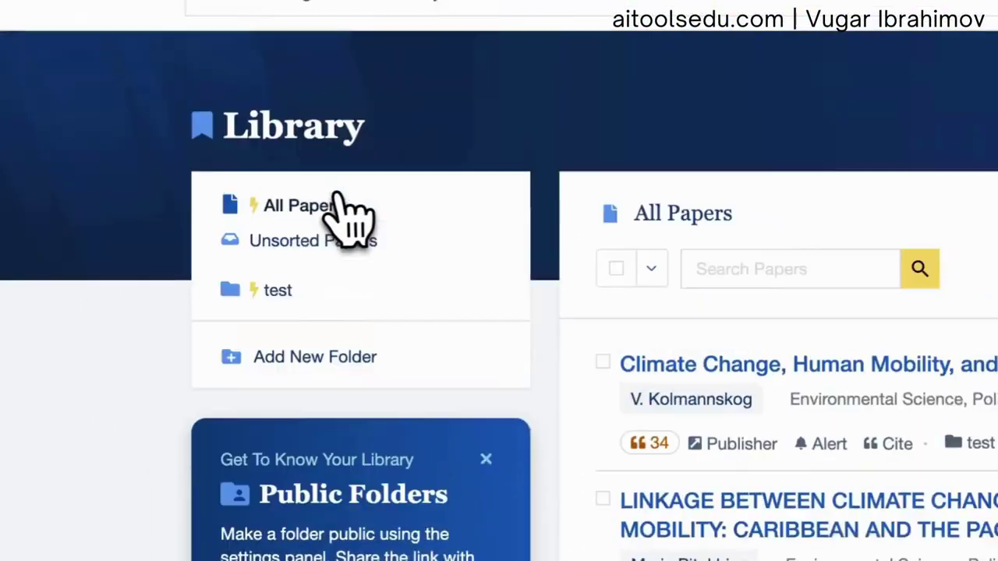
click(278, 290)
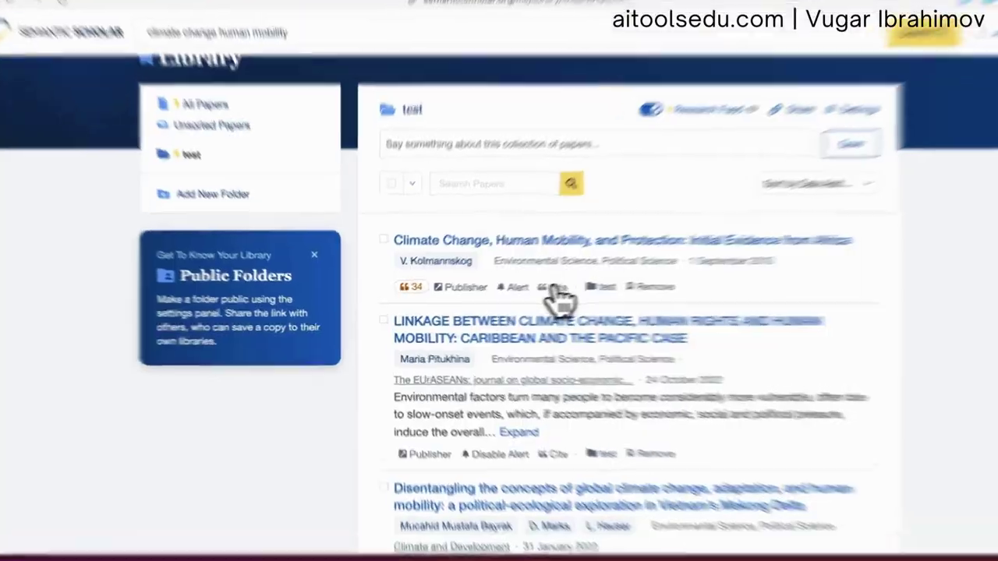
click(522, 294)
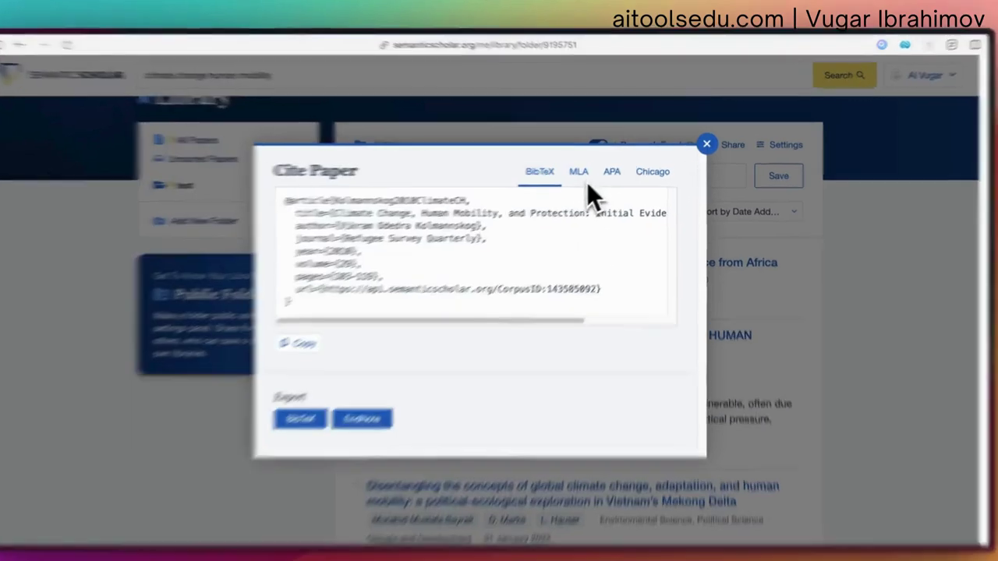
View the citation in MLA, APA and Chicago styles, then close it and return to All Papers.
click(587, 171)
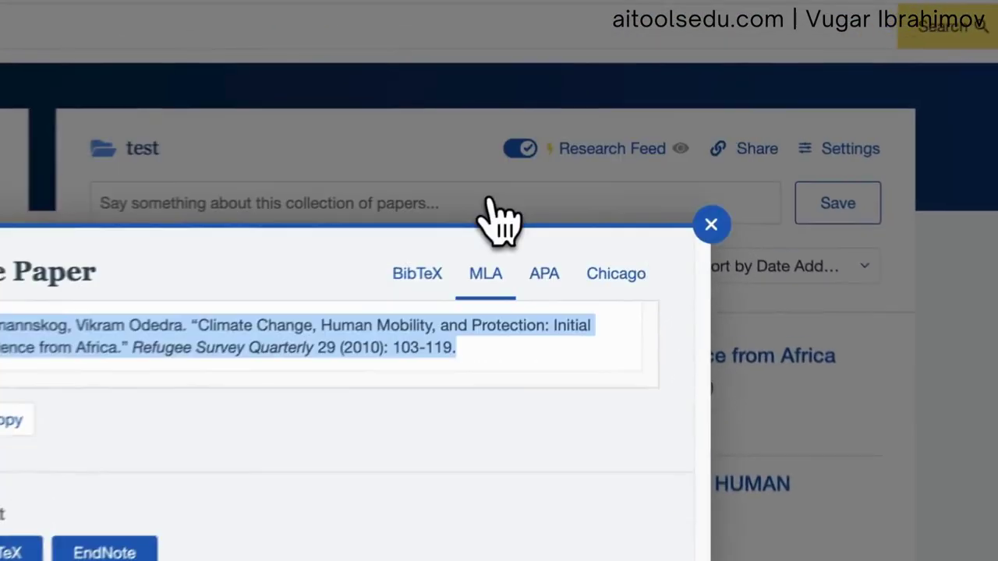
click(620, 172)
click(611, 300)
click(470, 304)
click(538, 294)
click(627, 296)
click(712, 230)
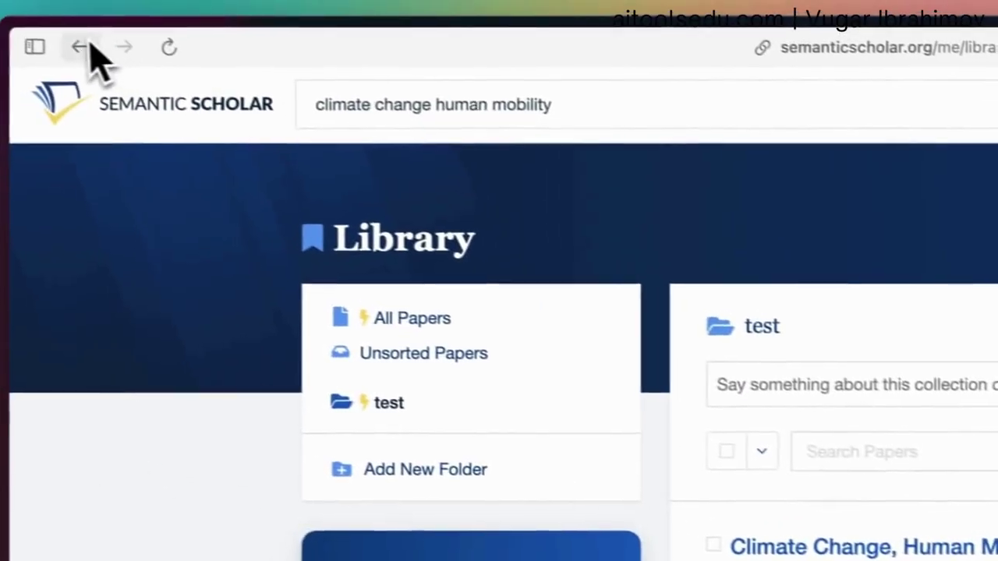
click(82, 46)
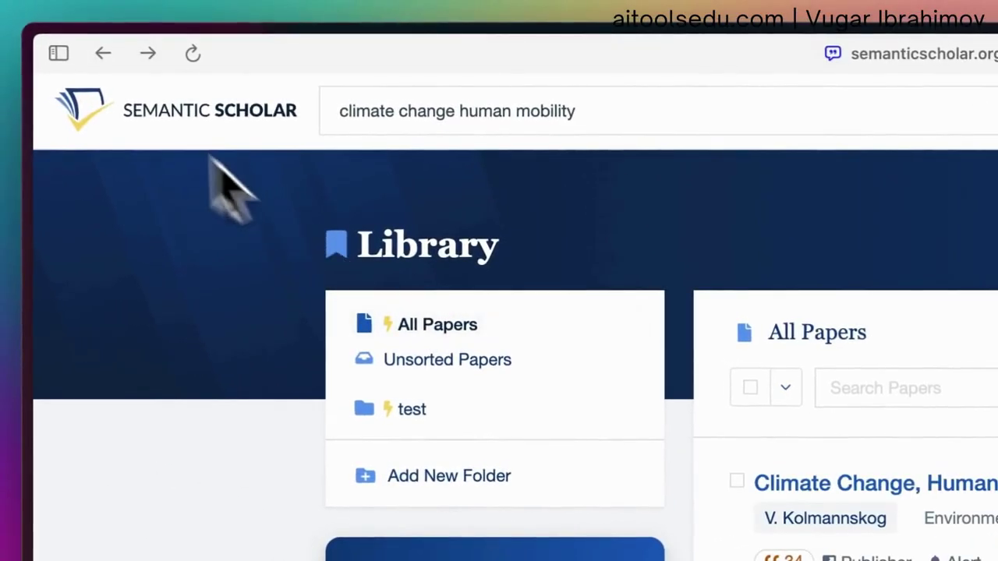
click(80, 48)
Return to the search results and look over the Fields of Study and Date Range filters.
click(106, 58)
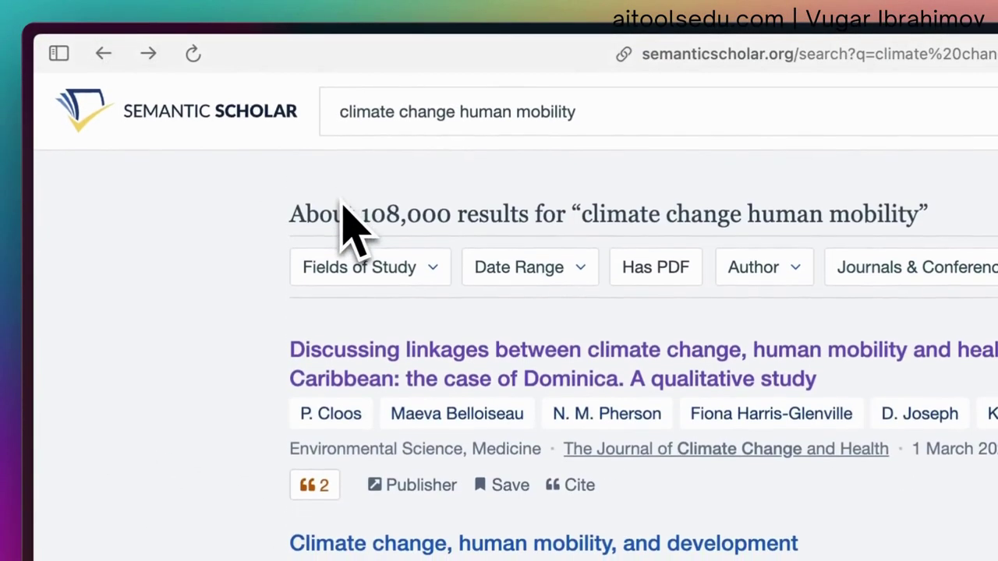
click(430, 281)
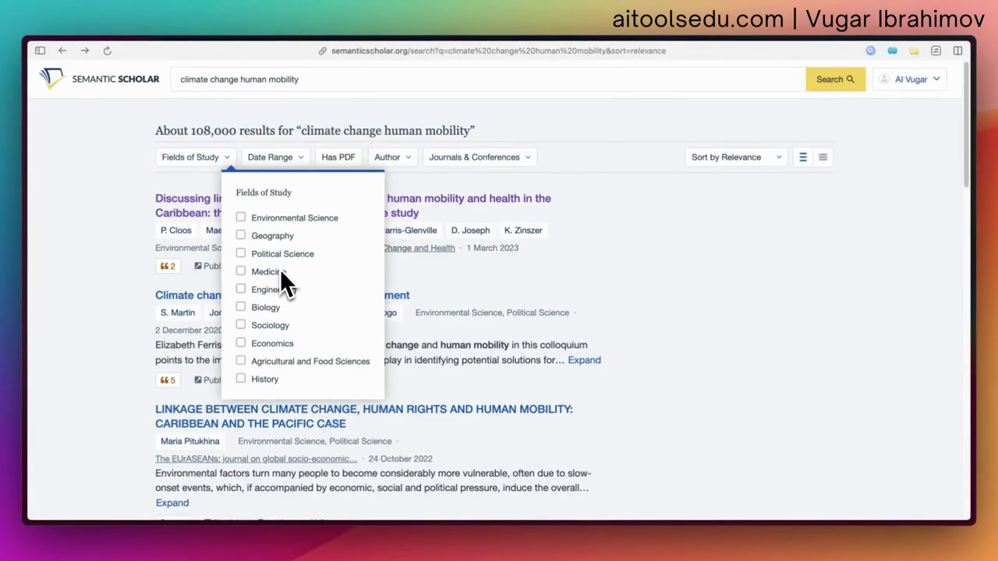
click(290, 160)
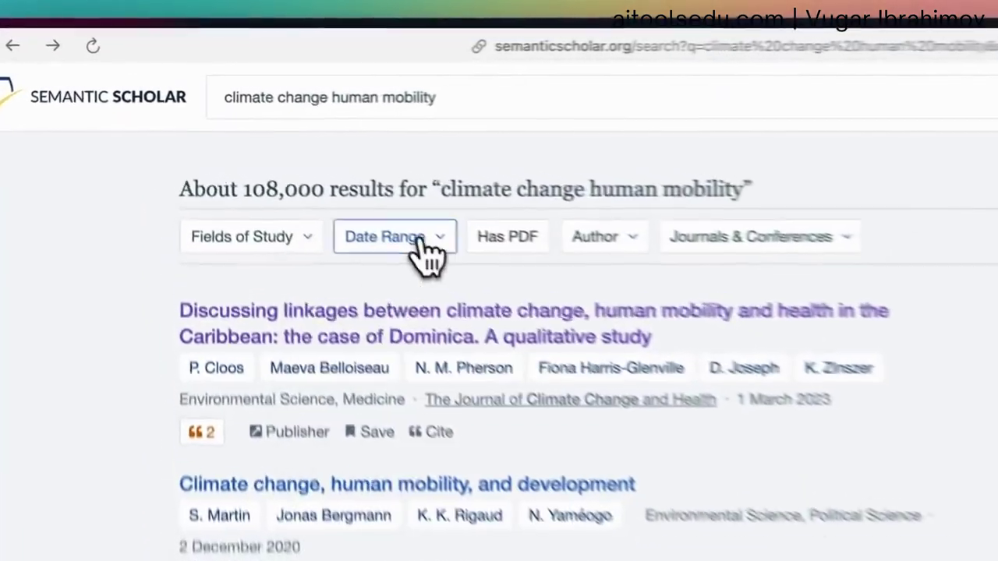
click(297, 161)
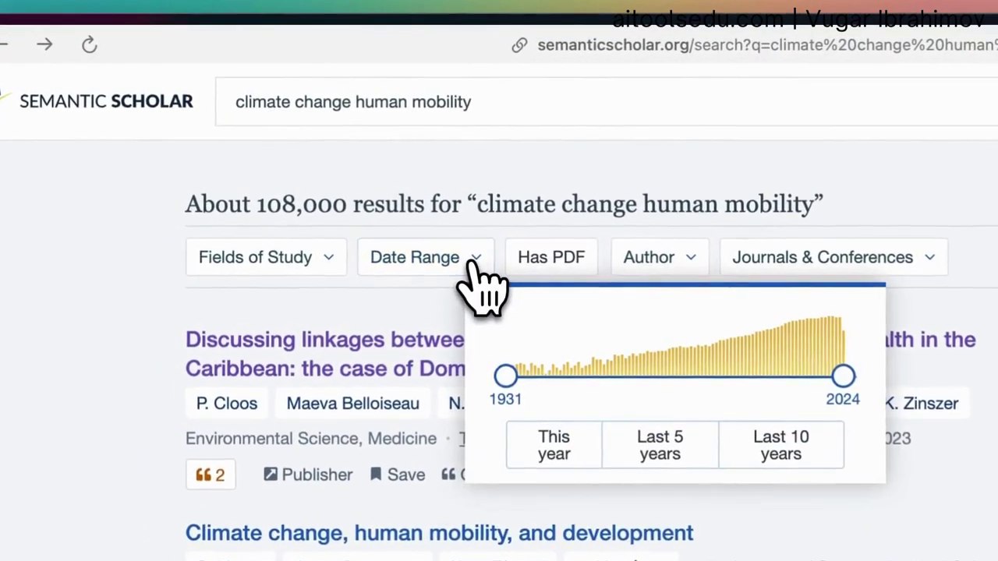
click(555, 257)
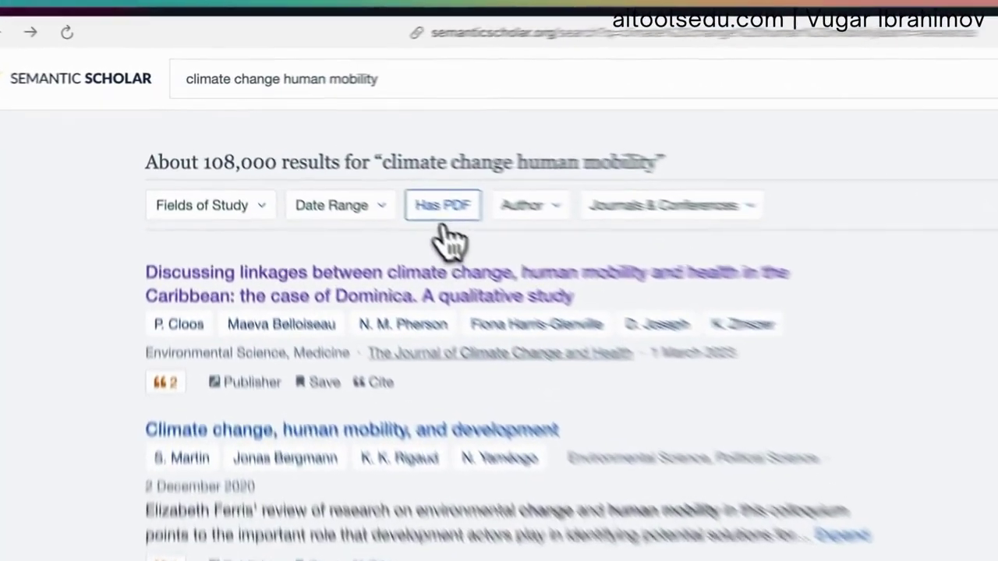
Apply the Has PDF filter for about 62,600 results, keeping Sort by Relevance.
click(338, 156)
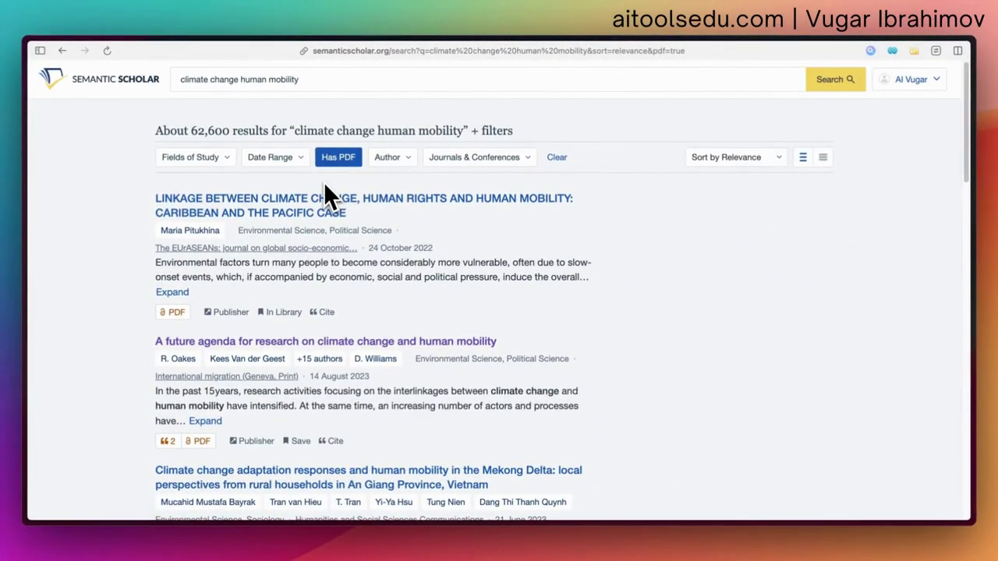
click(405, 161)
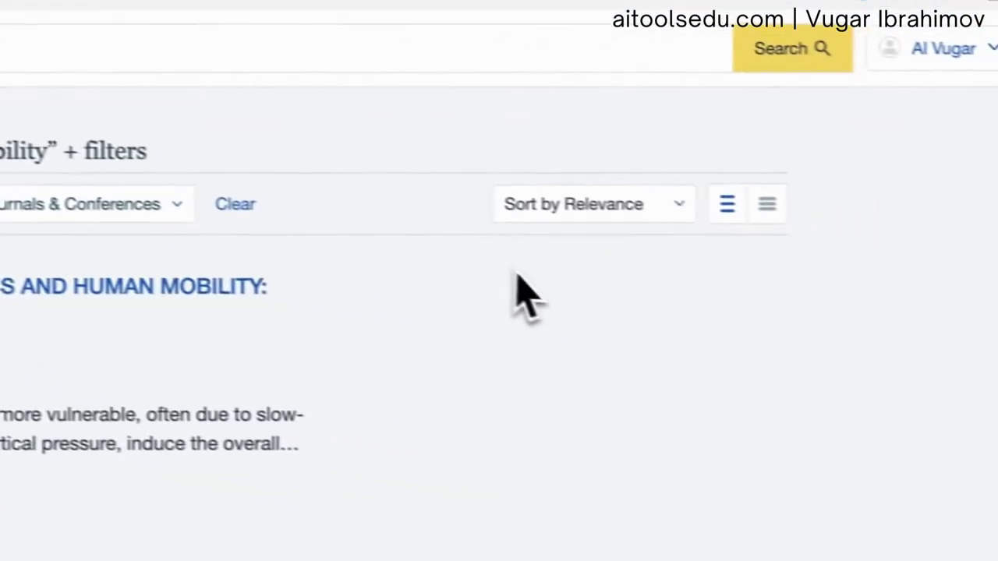
click(624, 205)
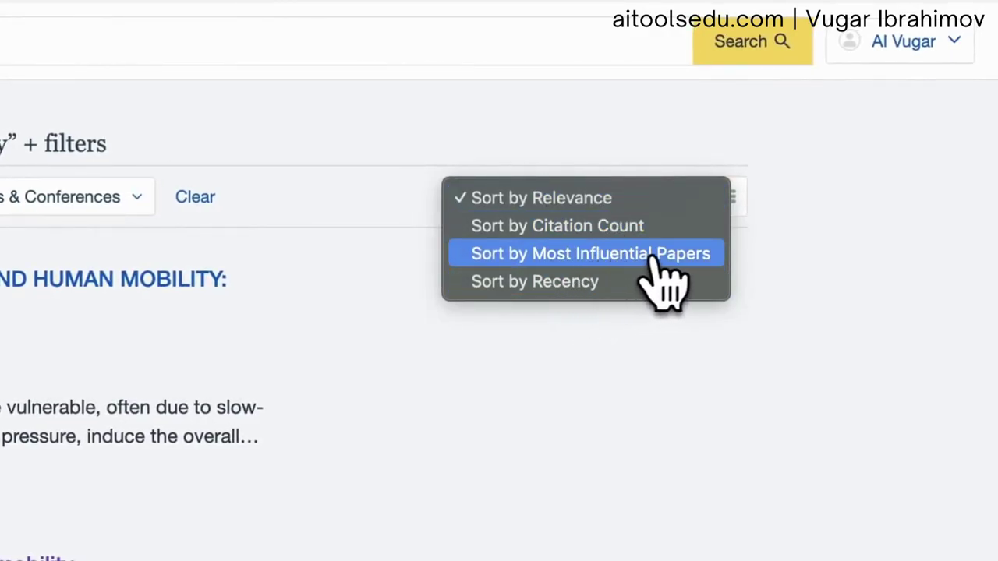
click(397, 263)
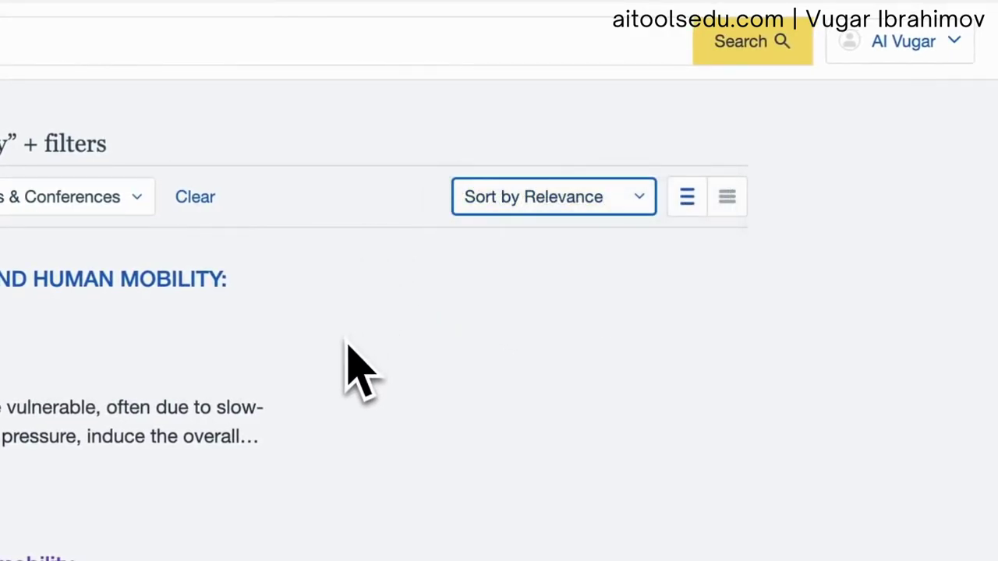